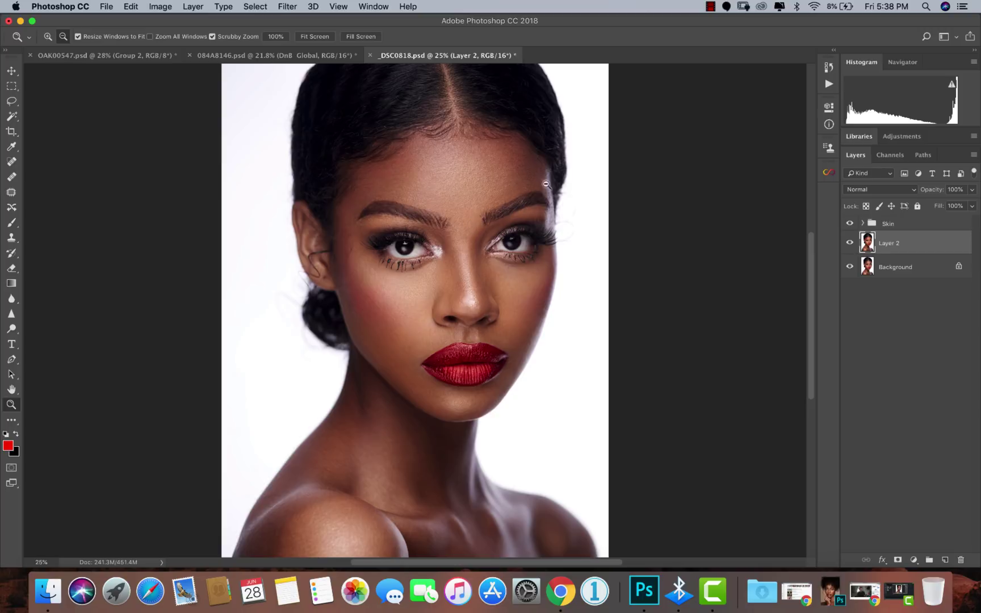
# - Compare the portrait with and without the Skin group, and leave the group hidden
pyautogui.click(850, 223)
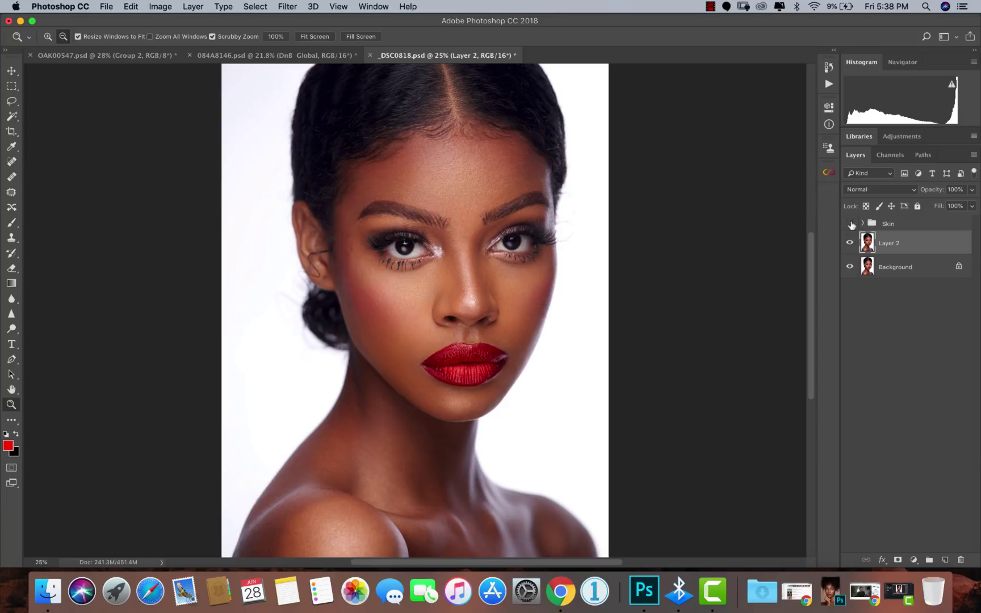
pyautogui.click(851, 224)
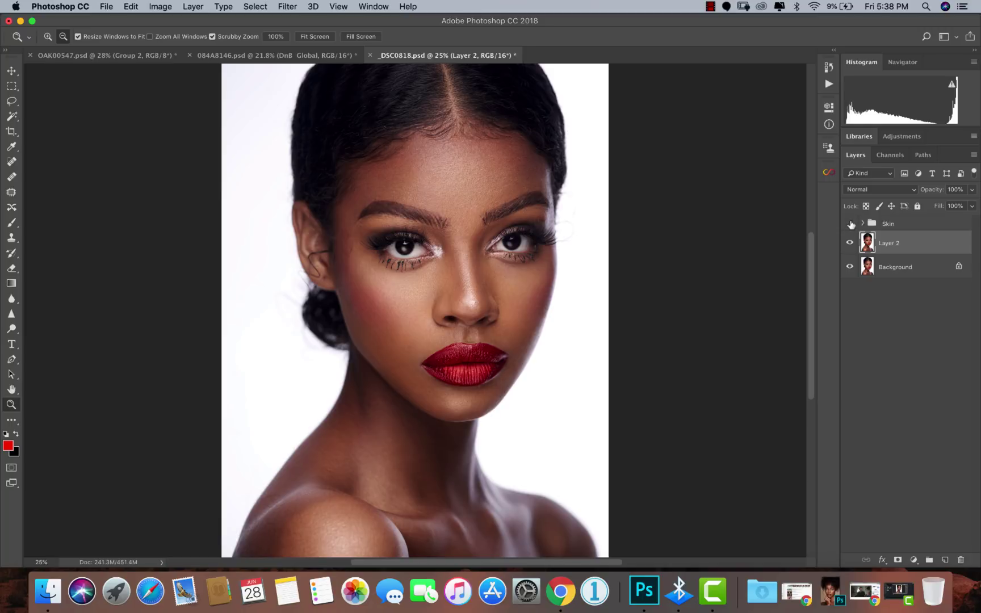
pyautogui.click(851, 224)
pyautogui.click(848, 225)
pyautogui.click(849, 225)
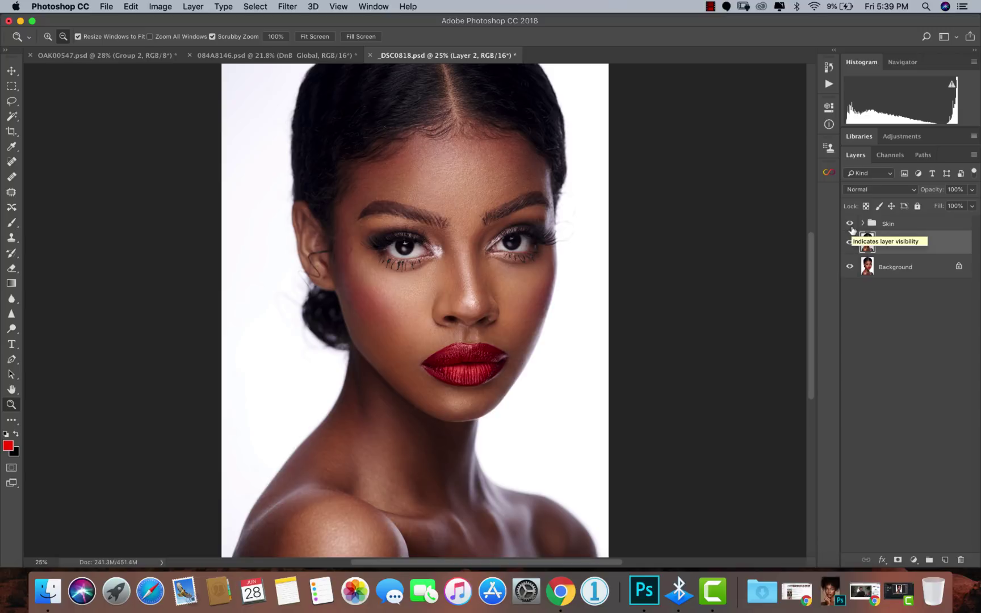
pyautogui.click(850, 224)
pyautogui.click(851, 224)
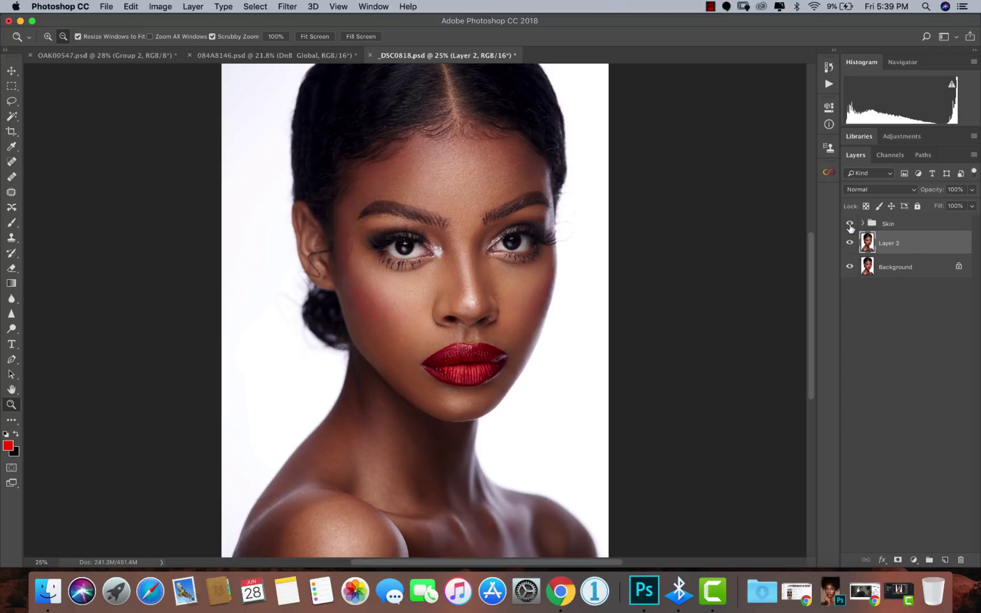
pyautogui.click(851, 223)
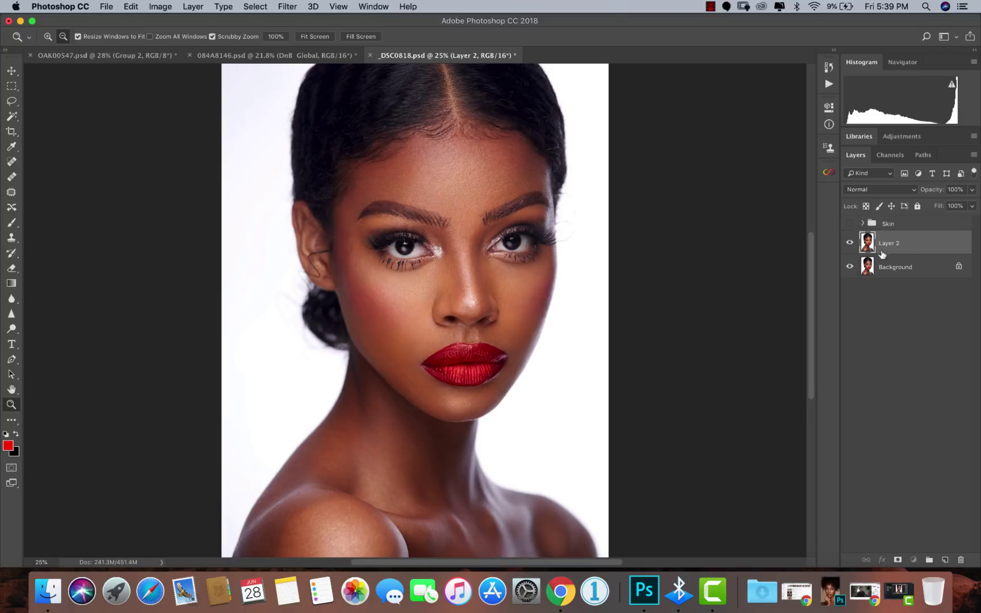
# - Add a Hue/Saturation adjustment above Layer 2, sample the forehead skin to target the Reds, and slightly lower their saturation
pyautogui.click(914, 560)
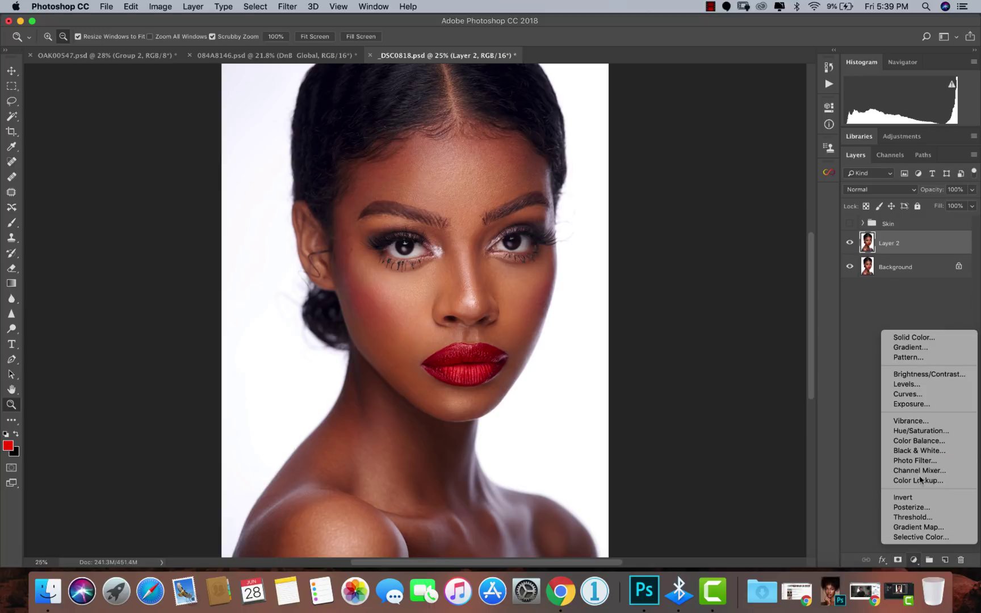
pyautogui.click(921, 431)
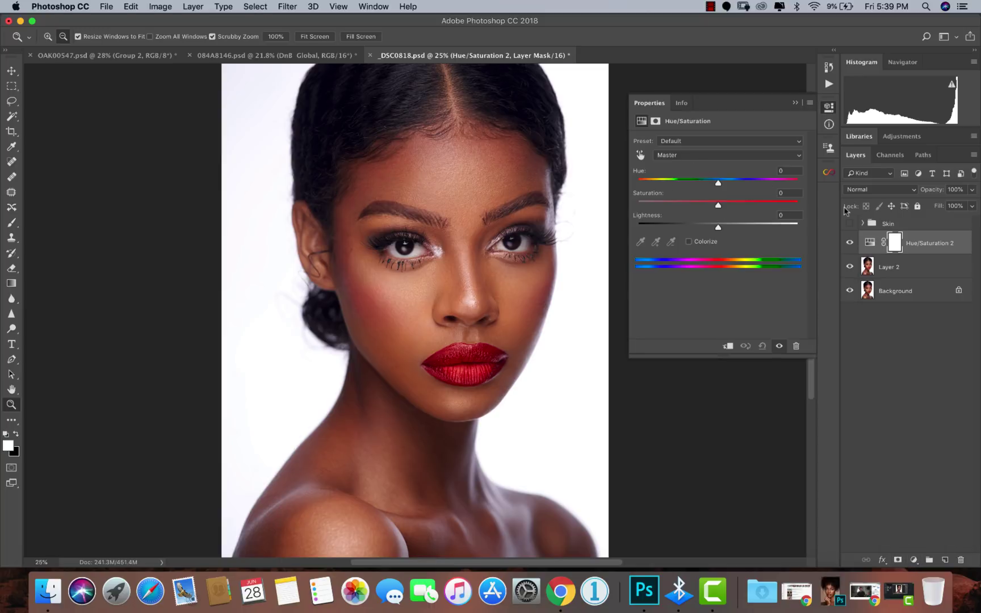
pyautogui.click(860, 190)
pyautogui.click(857, 191)
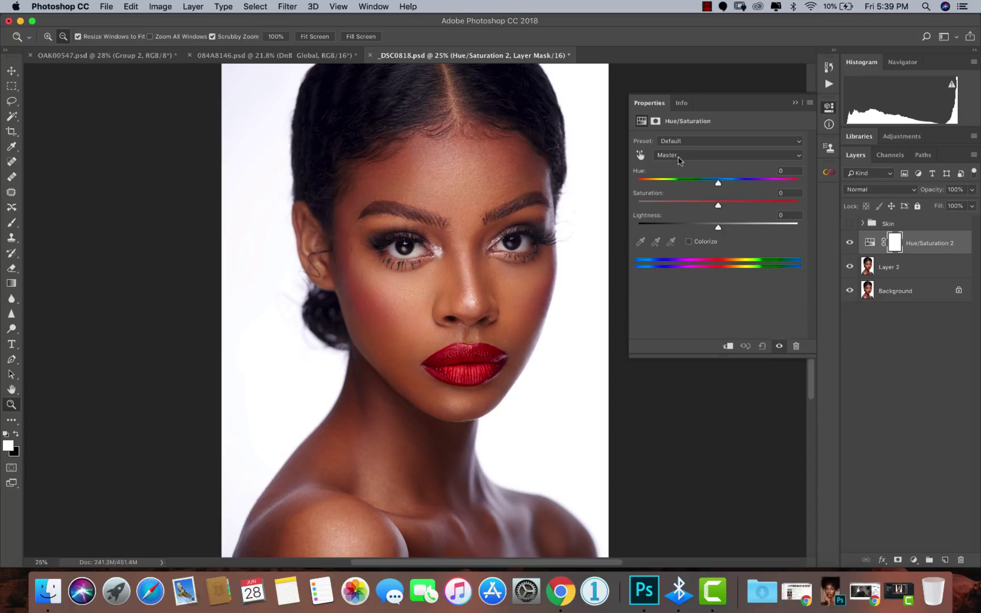
pyautogui.click(640, 155)
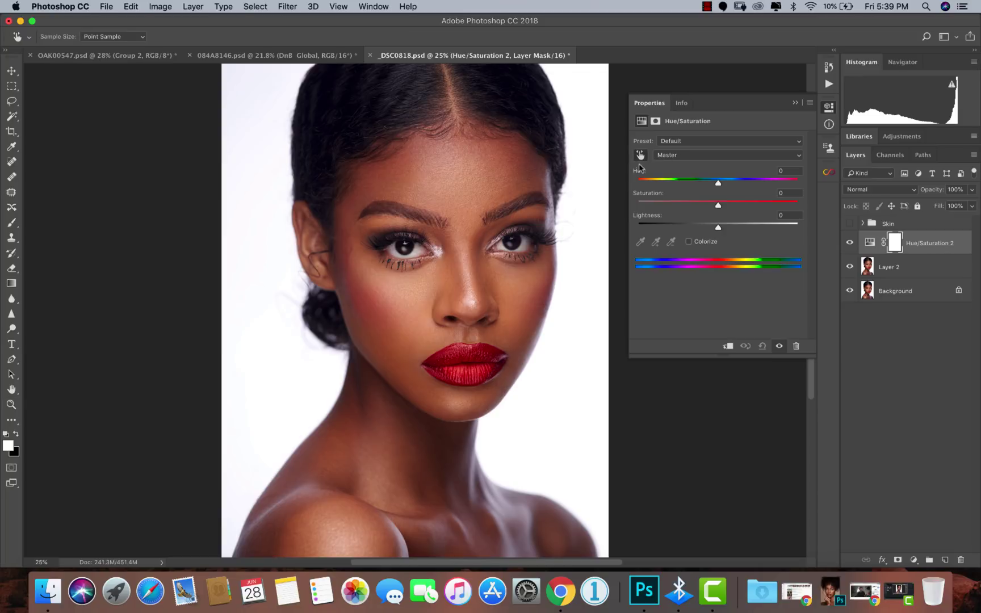
pyautogui.click(491, 170)
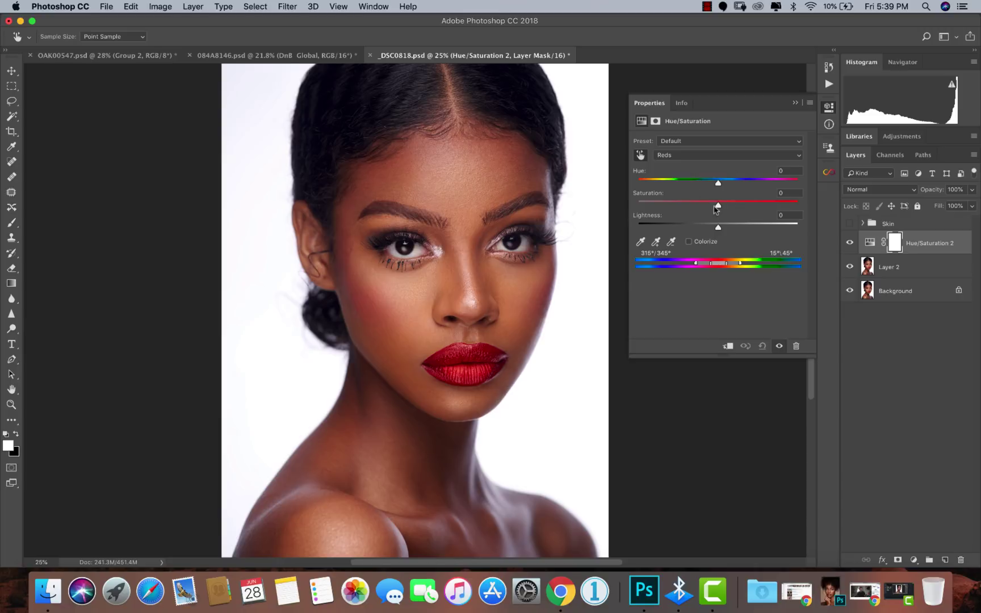
pyautogui.moveTo(718, 205); pyautogui.dragTo(710, 207)
pyautogui.click(851, 244)
pyautogui.click(851, 248)
# - Slightly lower the saturation of the Yellows in the Hue/Saturation adjustment
pyautogui.click(689, 156)
pyautogui.click(690, 165)
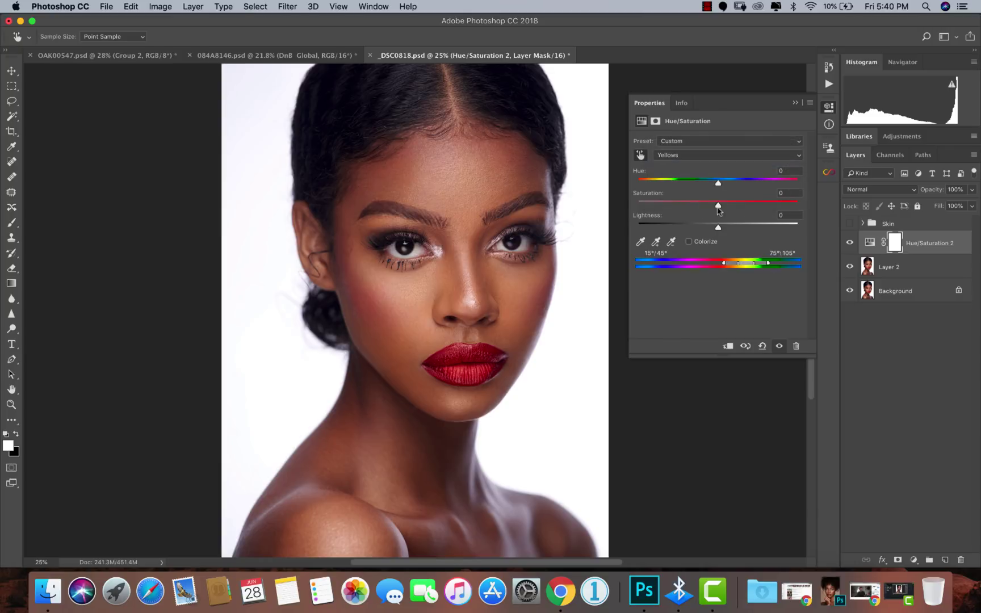
pyautogui.moveTo(719, 207); pyautogui.dragTo(713, 207)
pyautogui.click(795, 103)
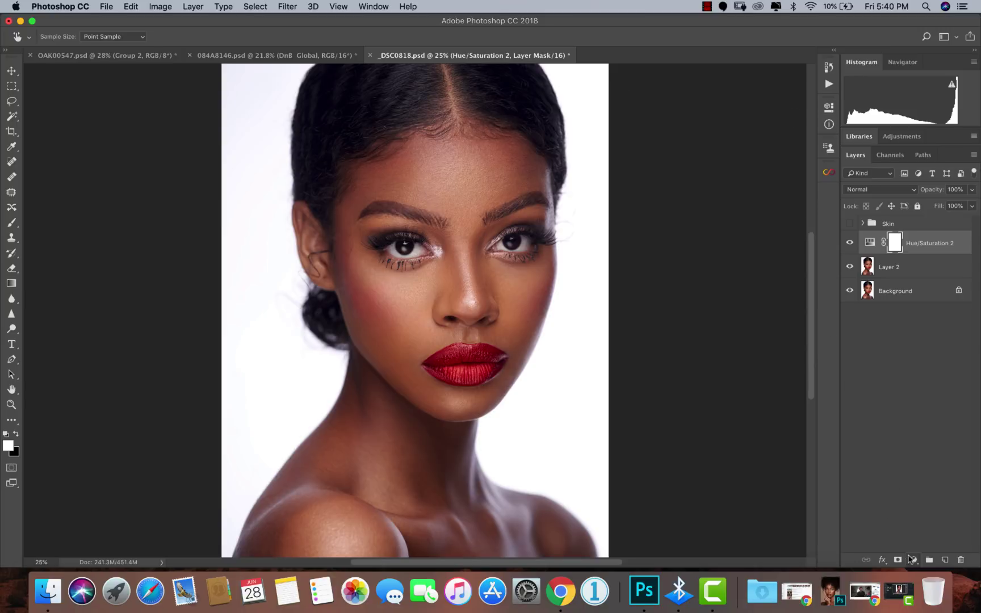
# - Add a Selective Color adjustment with Cyan +16% in the Yellows, and compare the portrait with and without it
pyautogui.click(911, 559)
pyautogui.click(923, 539)
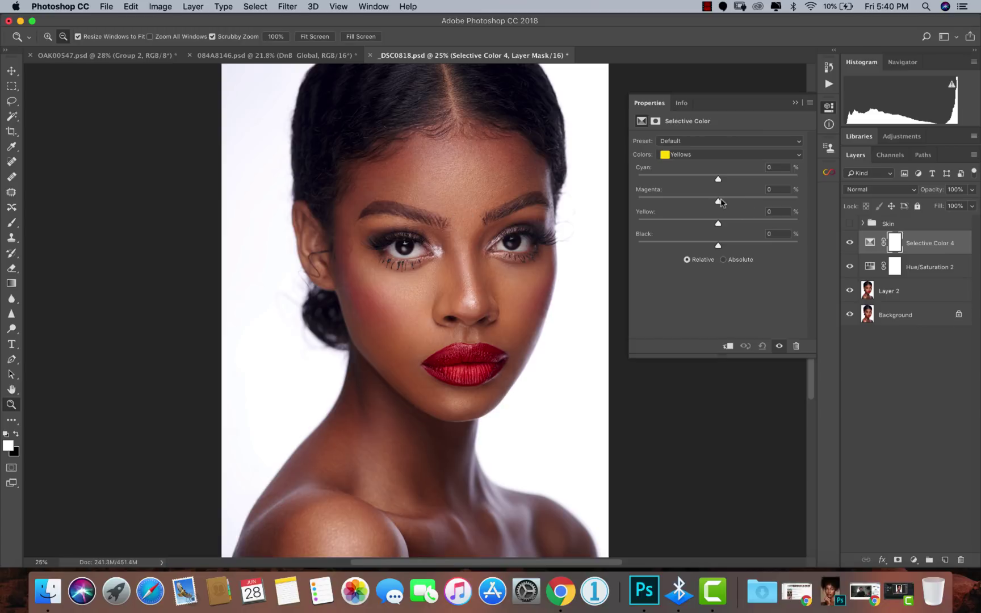
pyautogui.moveTo(718, 179); pyautogui.dragTo(731, 182)
pyautogui.click(851, 245)
pyautogui.click(850, 244)
pyautogui.click(850, 245)
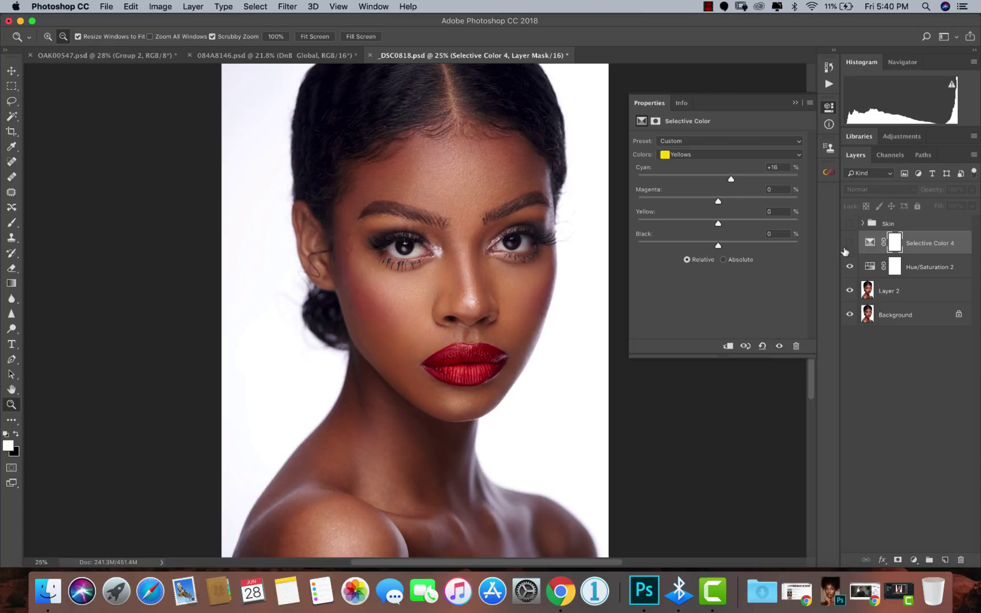
pyautogui.click(849, 245)
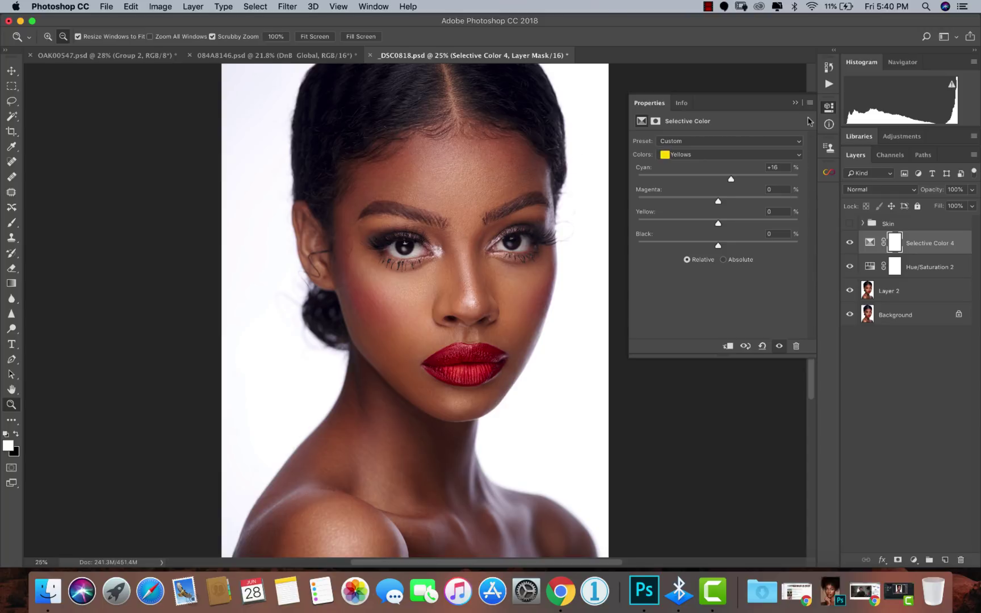
pyautogui.click(796, 102)
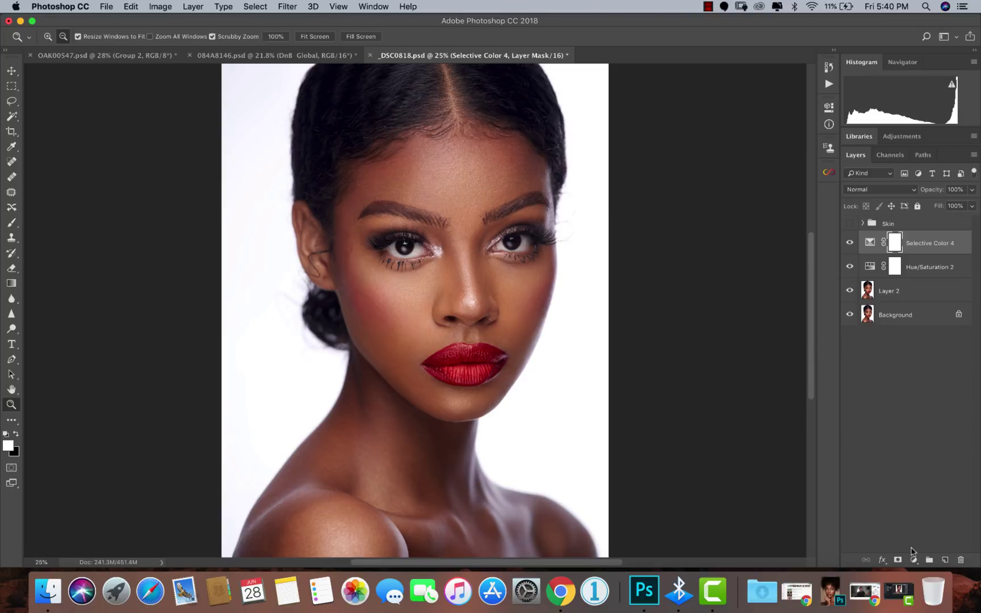
pyautogui.keyDown('alt'); pyautogui.click(522, 297); pyautogui.keyUp('alt')
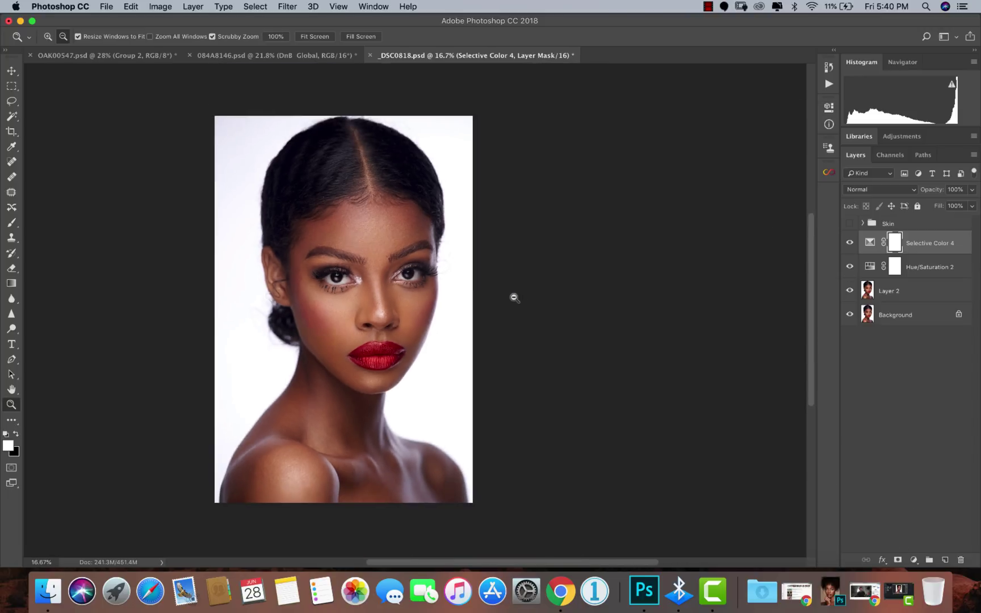
pyautogui.click(381, 297)
pyautogui.keyDown('alt'); pyautogui.click(397, 306); pyautogui.keyUp('alt')
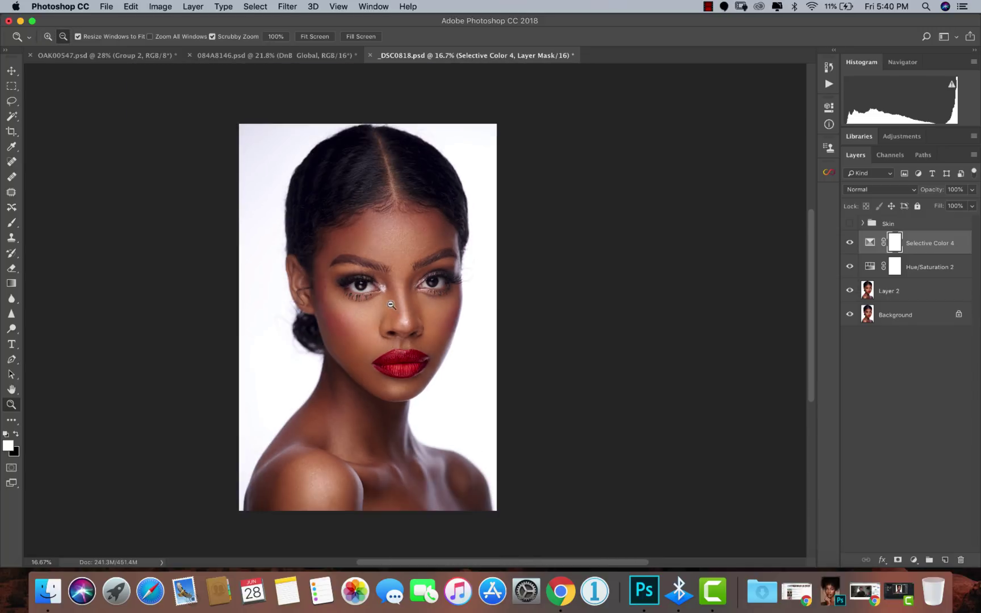
pyautogui.click(391, 307)
pyautogui.keyDown('alt'); pyautogui.click(395, 308); pyautogui.keyUp('alt')
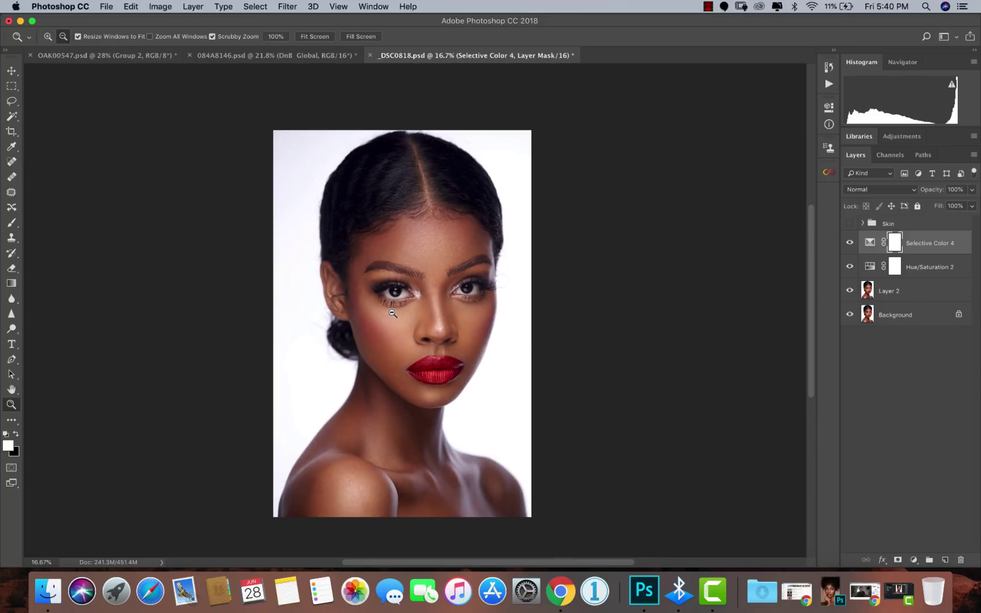
pyautogui.click(391, 315)
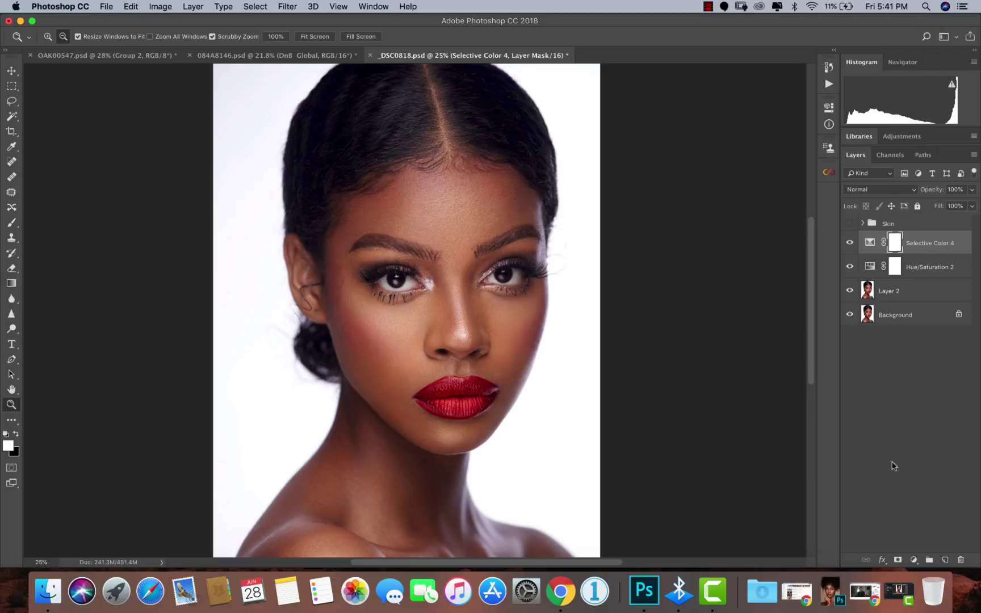
# - Add a Gradient Map adjustment above the Selective Color layer, using the black-to-white gradient
pyautogui.click(914, 559)
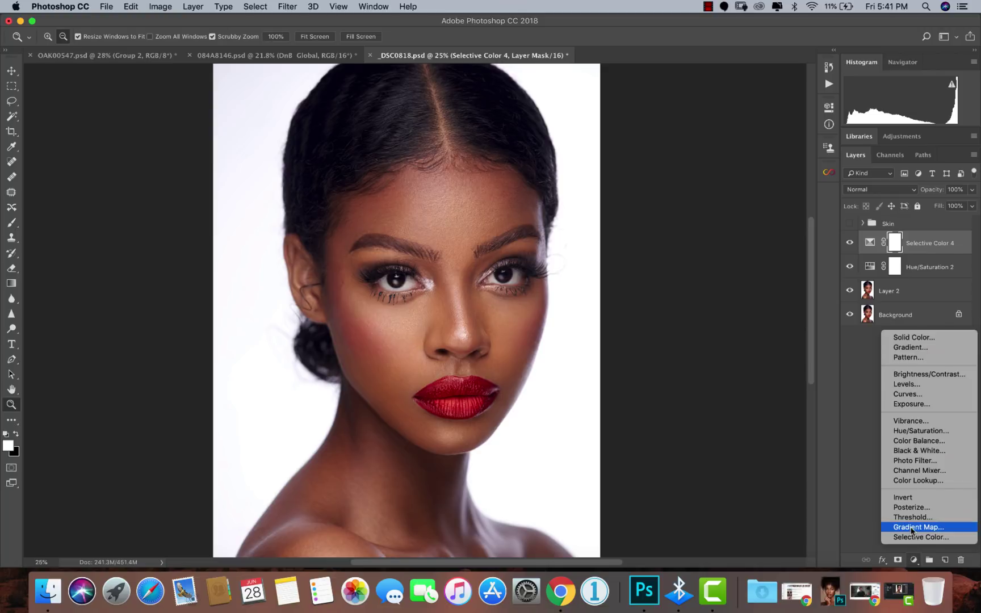
pyautogui.click(913, 528)
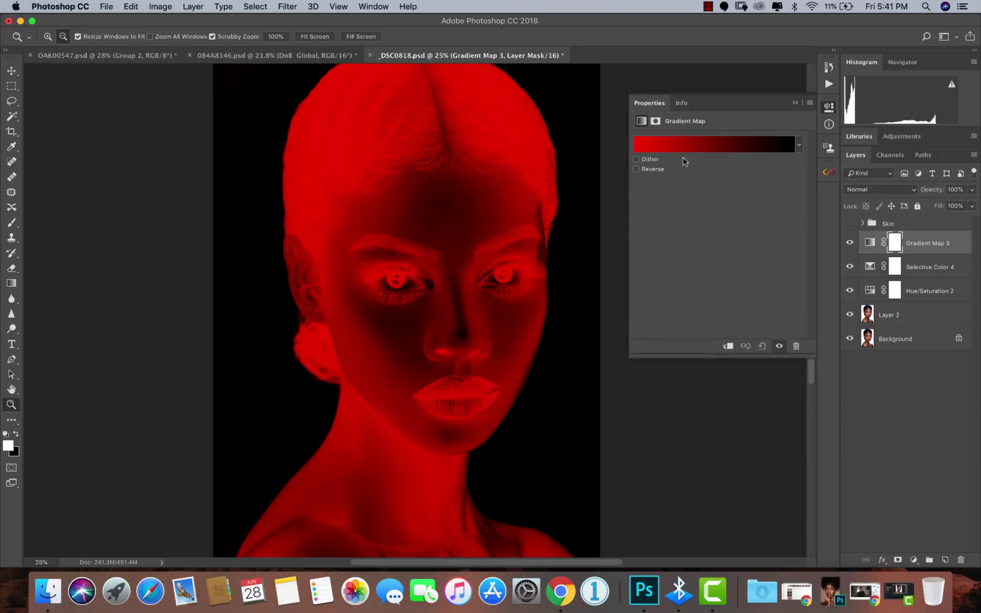
pyautogui.click(800, 146)
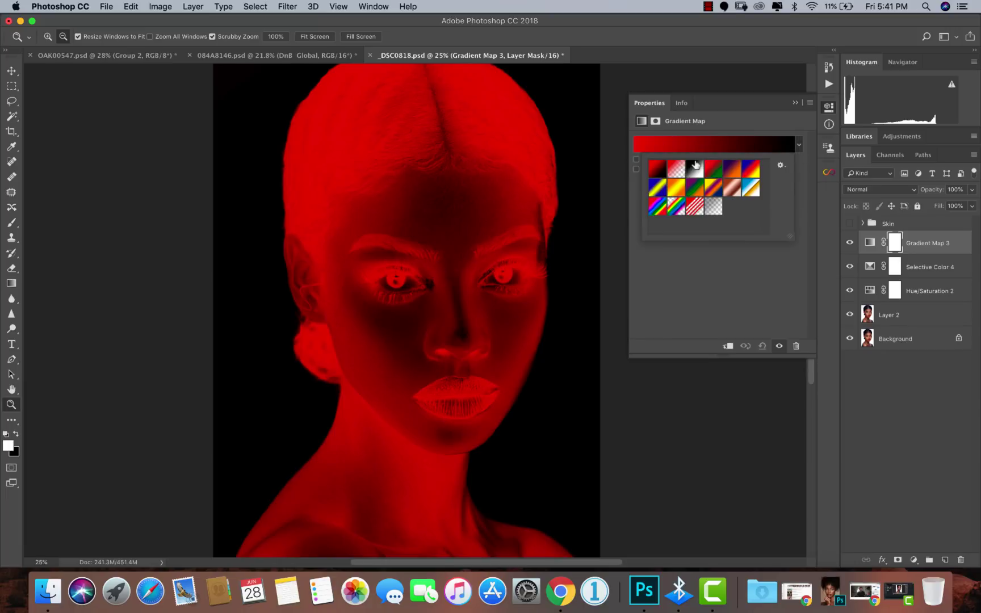
pyautogui.click(695, 168)
pyautogui.click(713, 264)
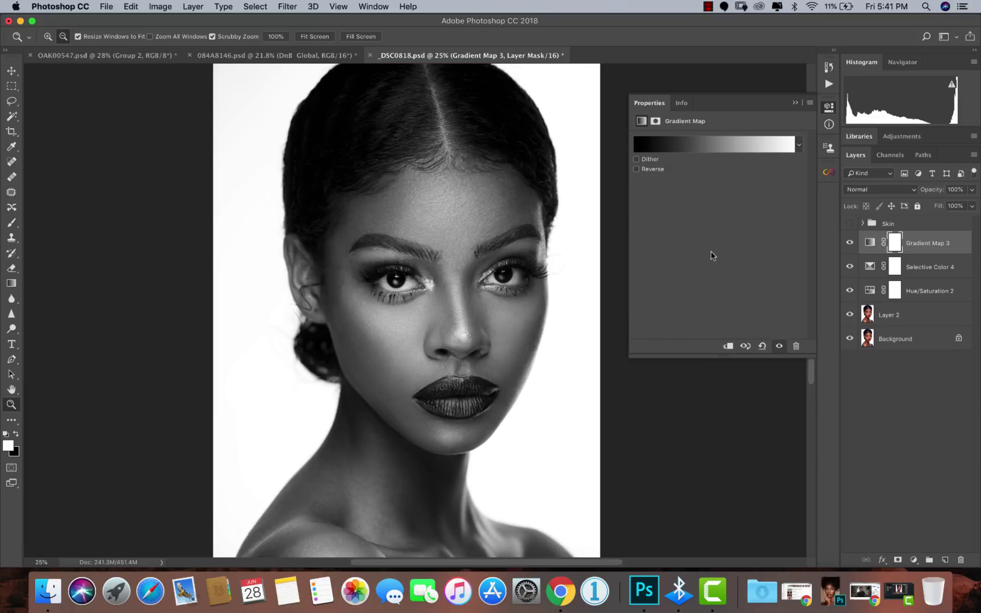
# - Try the Gradient Map's Reverse option on the portrait, and leave the gradient unreversed
pyautogui.click(637, 169)
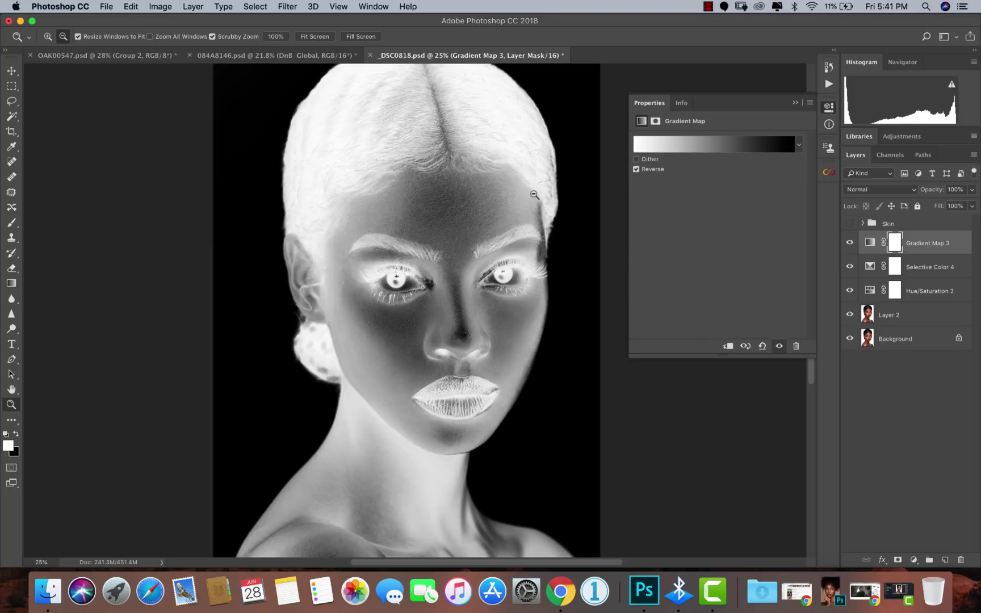
pyautogui.click(636, 170)
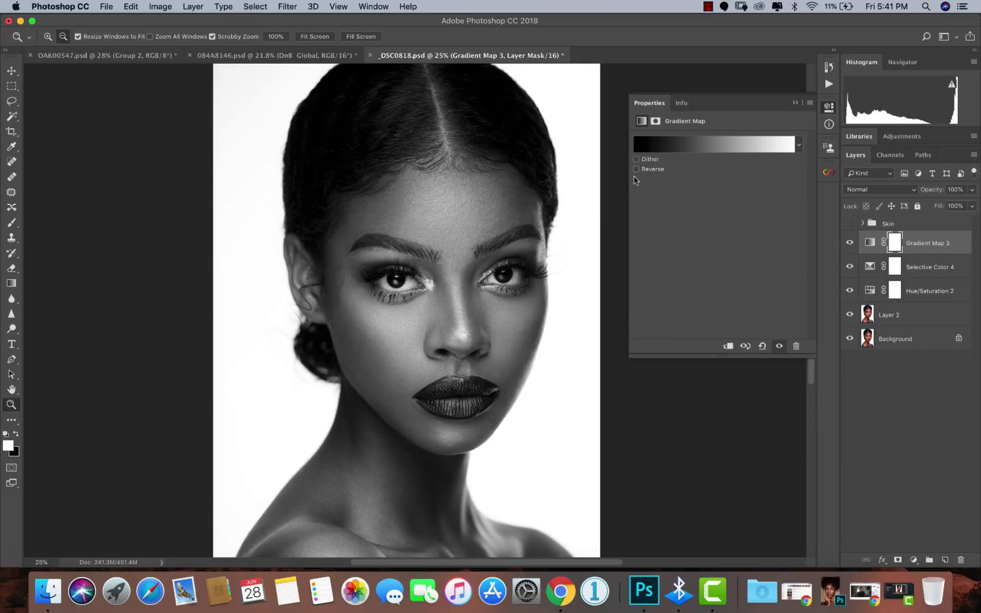
pyautogui.click(637, 169)
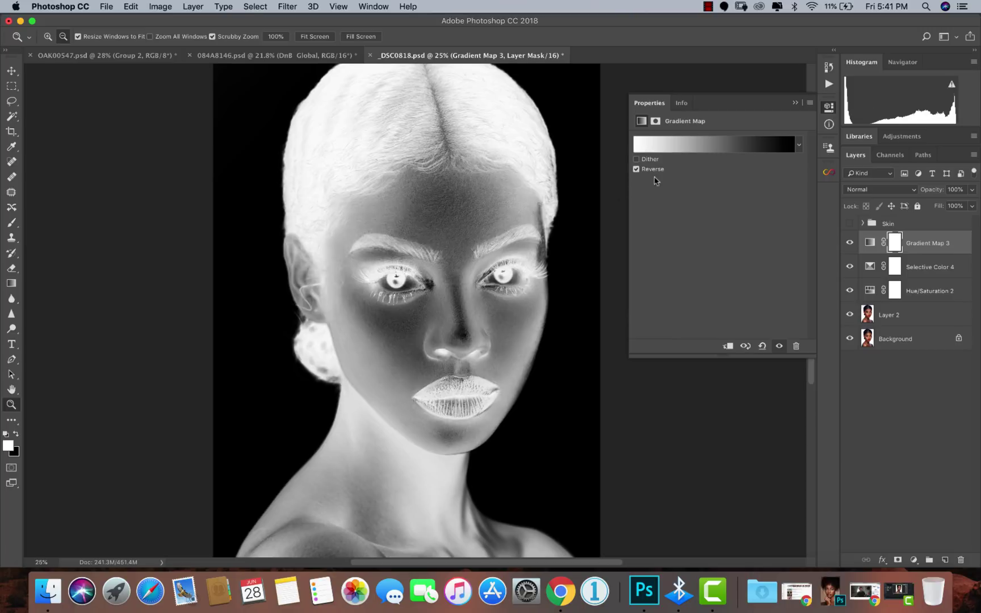
pyautogui.click(637, 169)
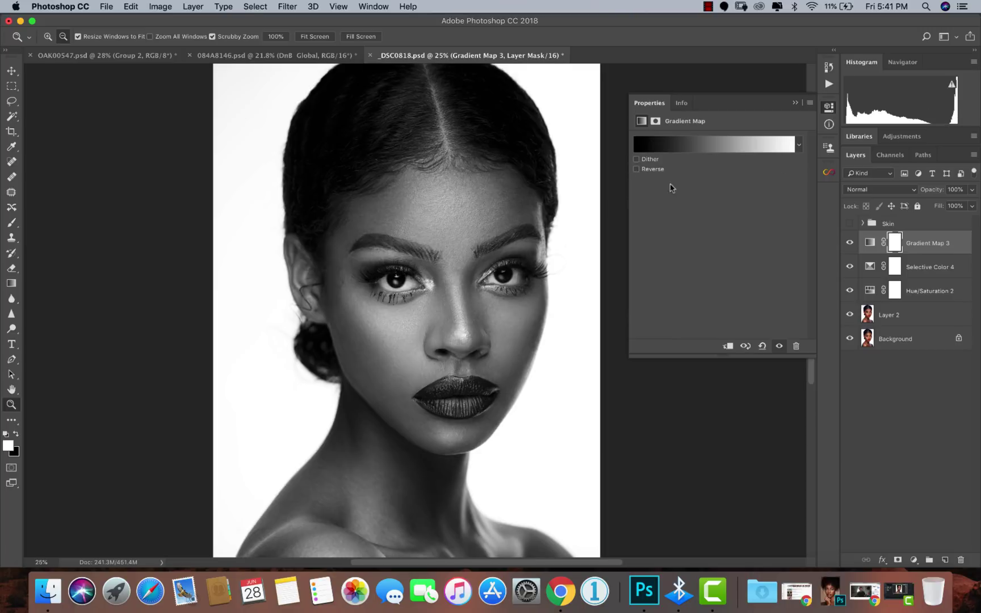
# - Blend the Gradient Map layer in Soft Light mode at 25% opacity
pyautogui.click(796, 104)
pyautogui.click(483, 250)
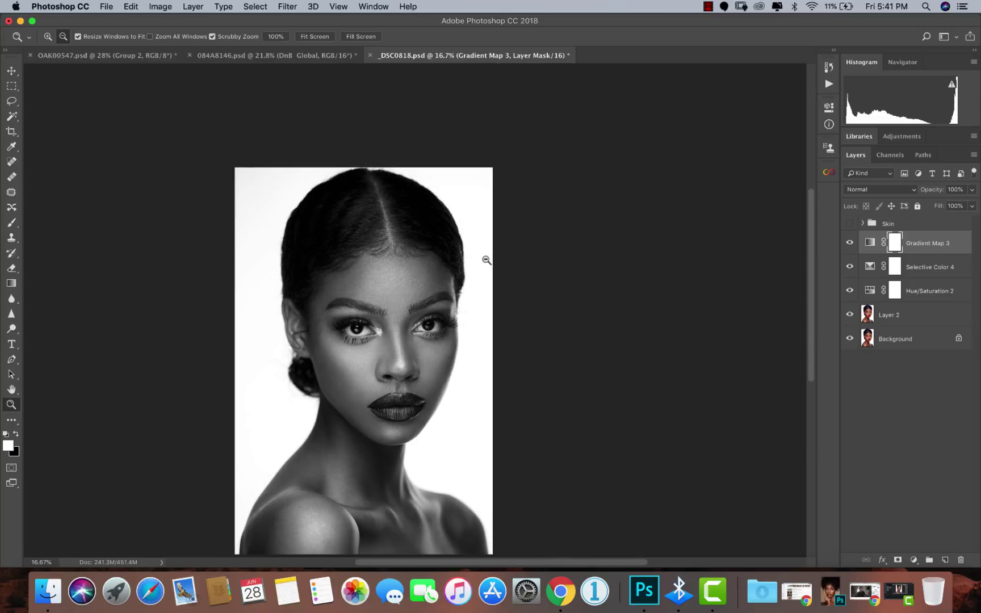
pyautogui.click(426, 273)
pyautogui.keyDown('alt'); pyautogui.click(421, 316); pyautogui.keyUp('alt')
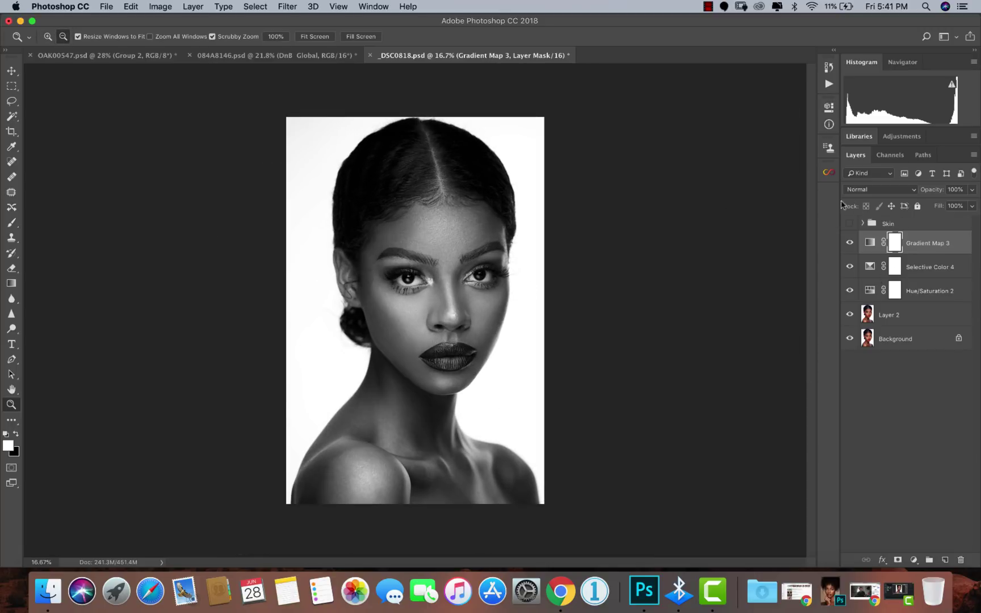
pyautogui.click(866, 193)
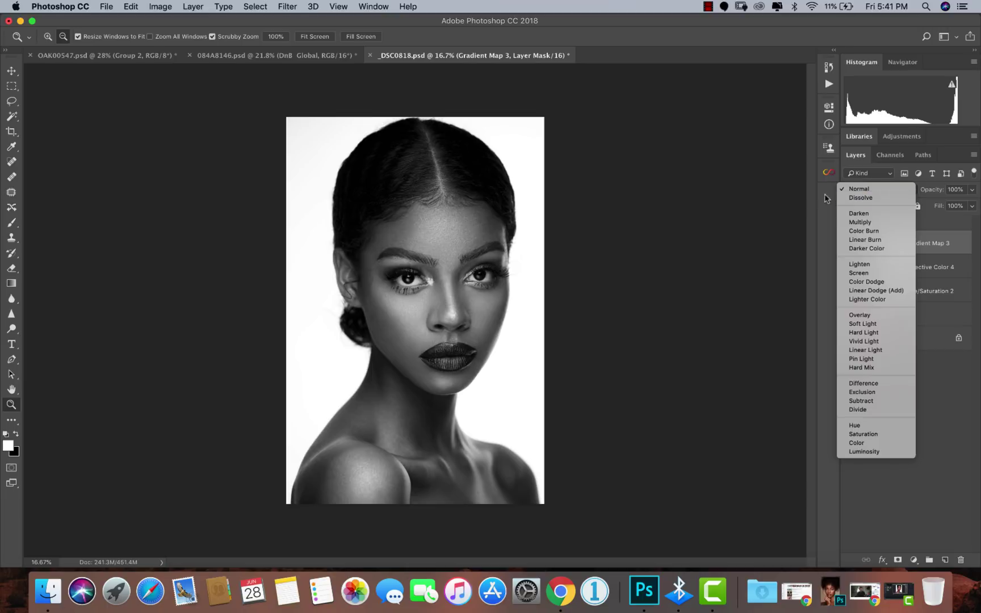
pyautogui.click(863, 324)
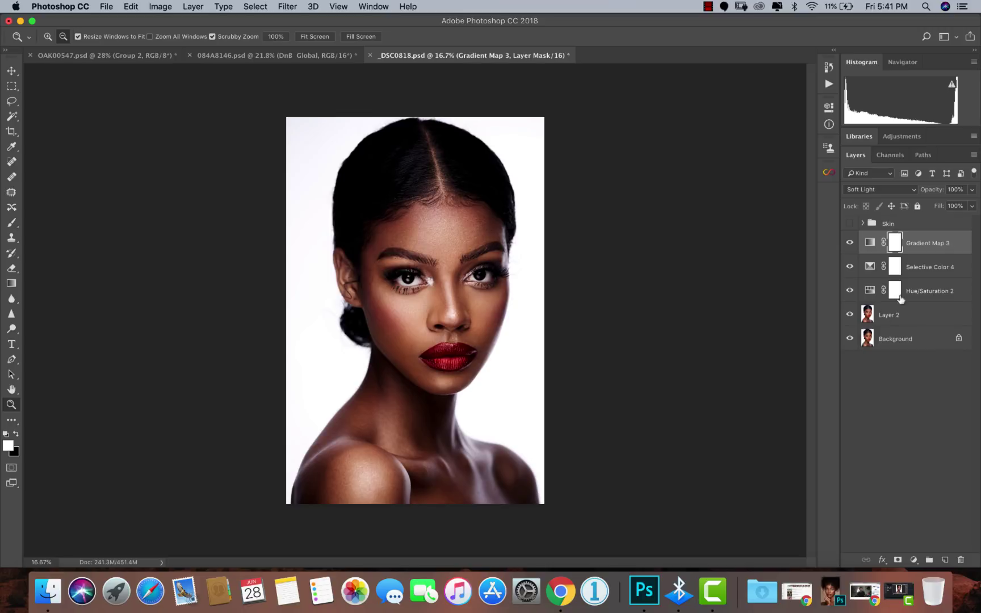
pyautogui.click(962, 190)
pyautogui.write('2')
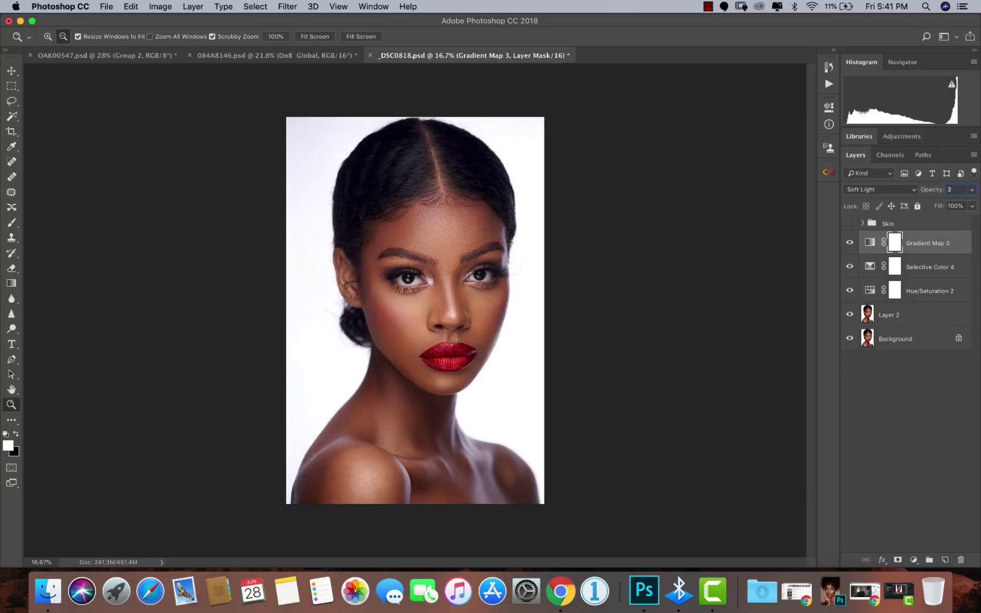
pyautogui.write('5')
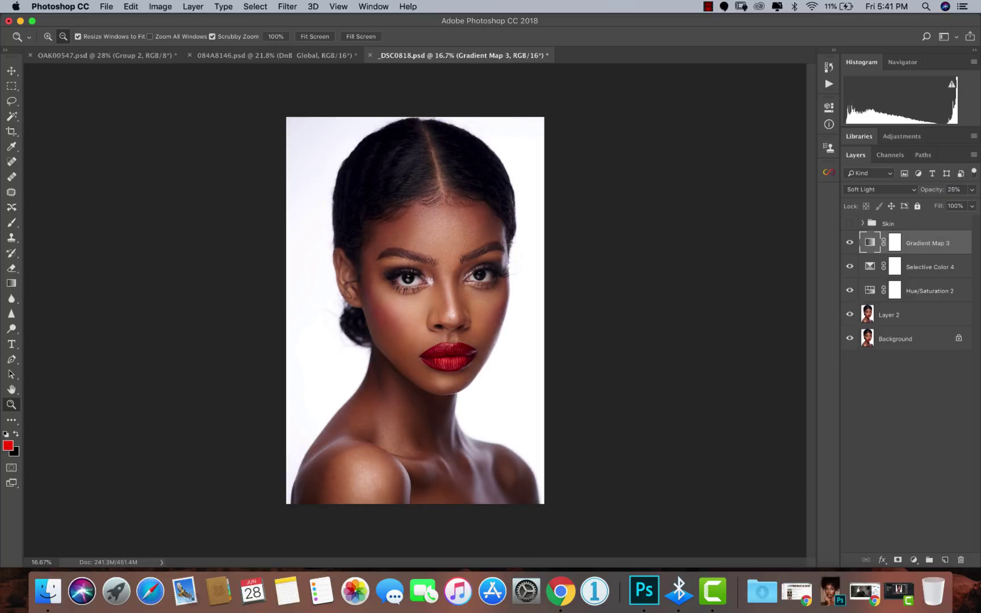
# - Group the Gradient Map, Selective Color and Hue/Saturation adjustment layers above Layer 2
pyautogui.click(904, 190)
pyautogui.click(870, 190)
pyautogui.keyDown('super'); pyautogui.click(911, 286); pyautogui.keyUp('super')
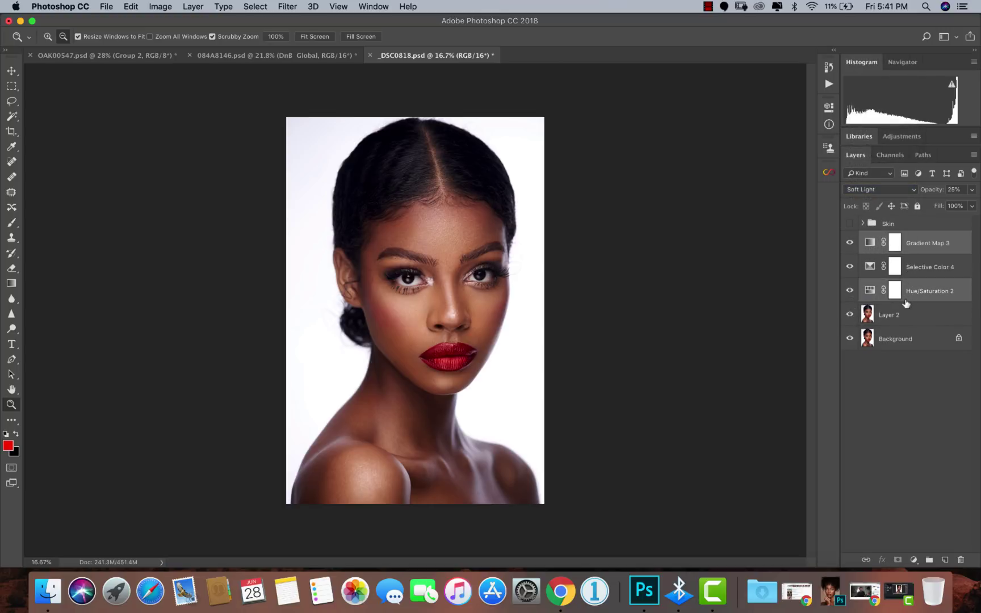
pyautogui.keyDown('super'); pyautogui.click(921, 278); pyautogui.keyUp('super')
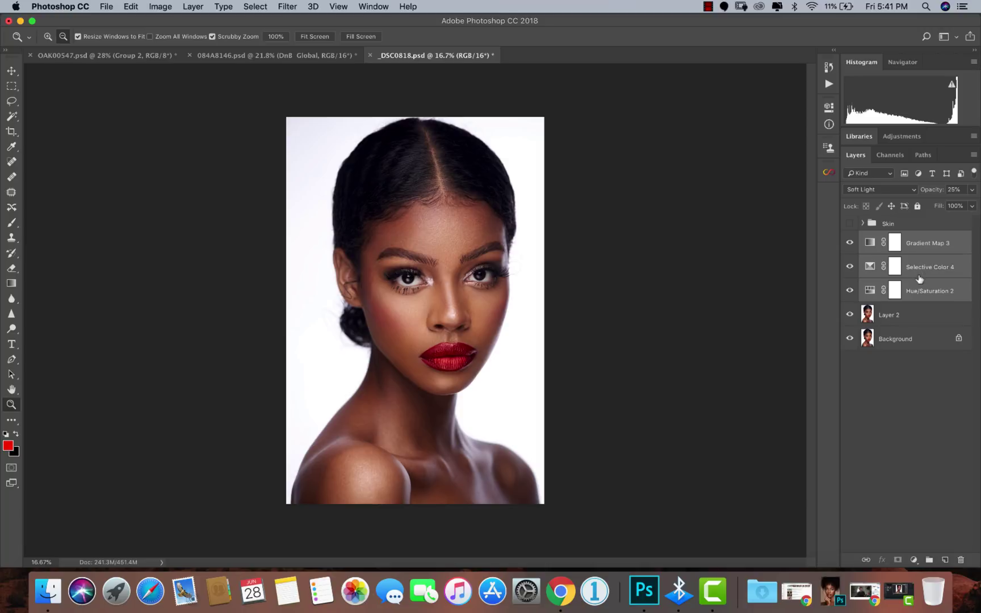
pyautogui.press('super+g')
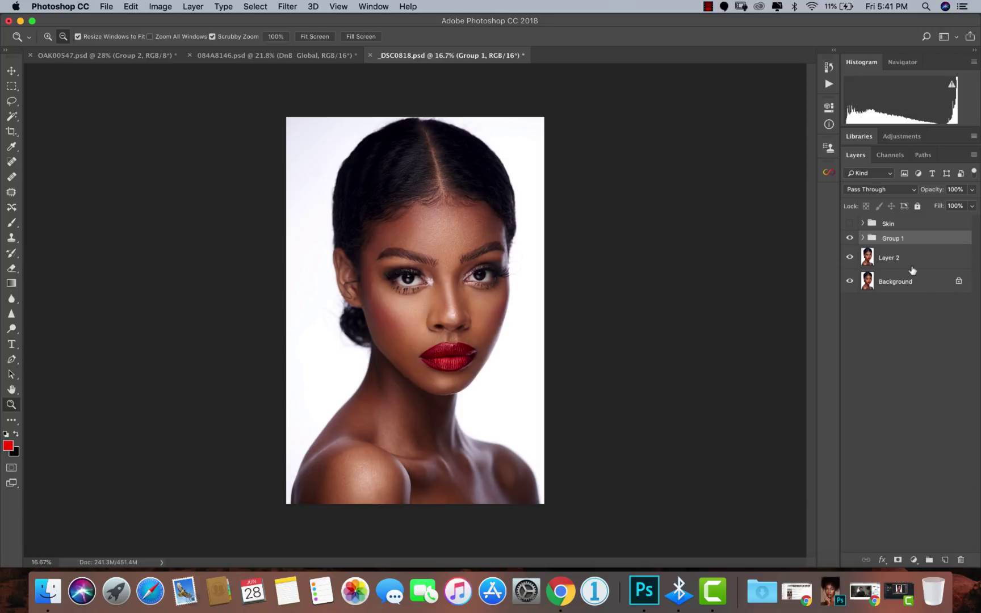
# - Compare the portrait with and without the new adjustment group, and inspect the face up close with and without Layer 2
pyautogui.click(849, 239)
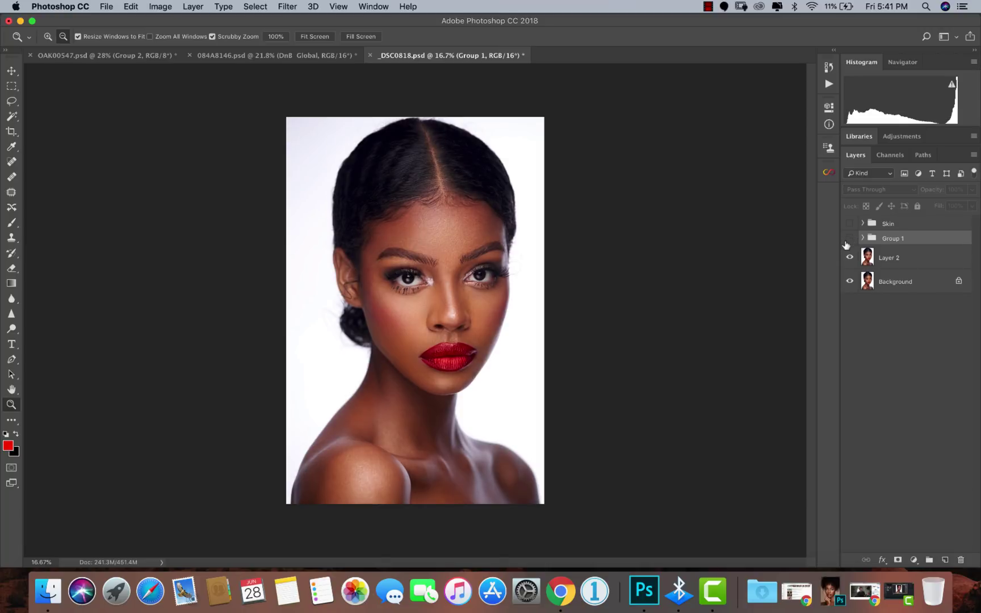
pyautogui.click(850, 239)
pyautogui.press('super+equal')
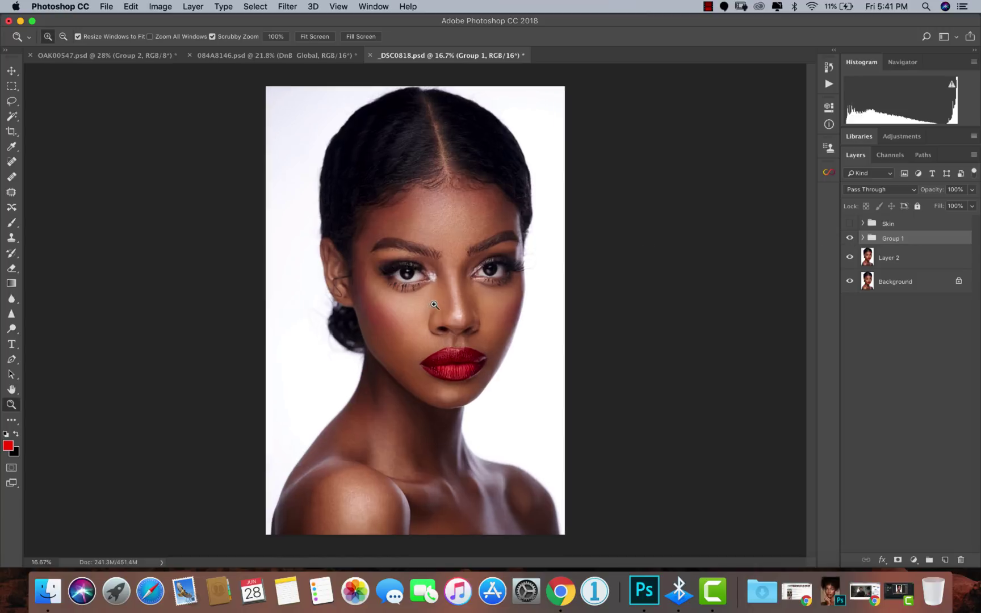
pyautogui.click(850, 252)
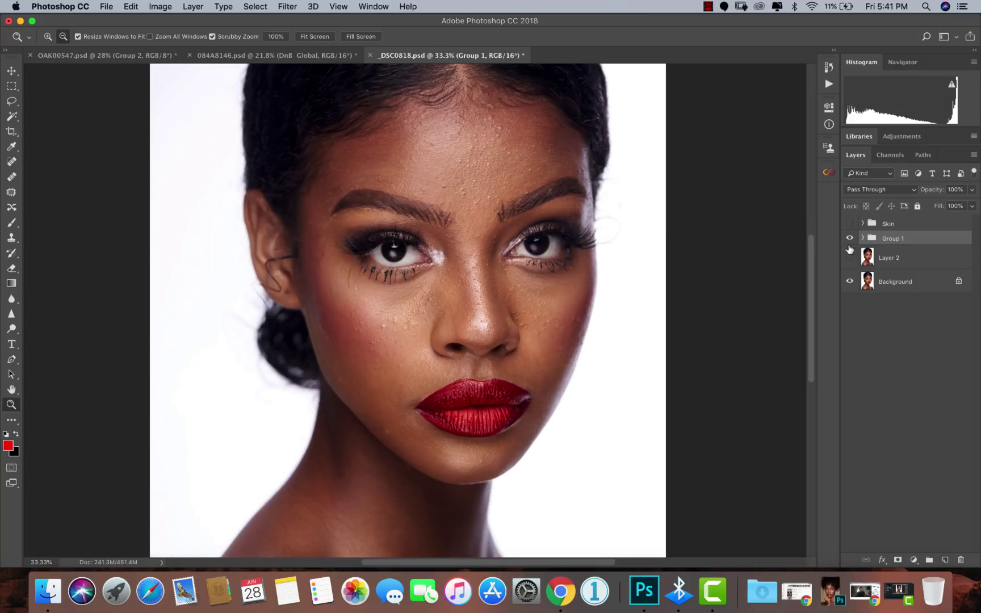
pyautogui.click(850, 257)
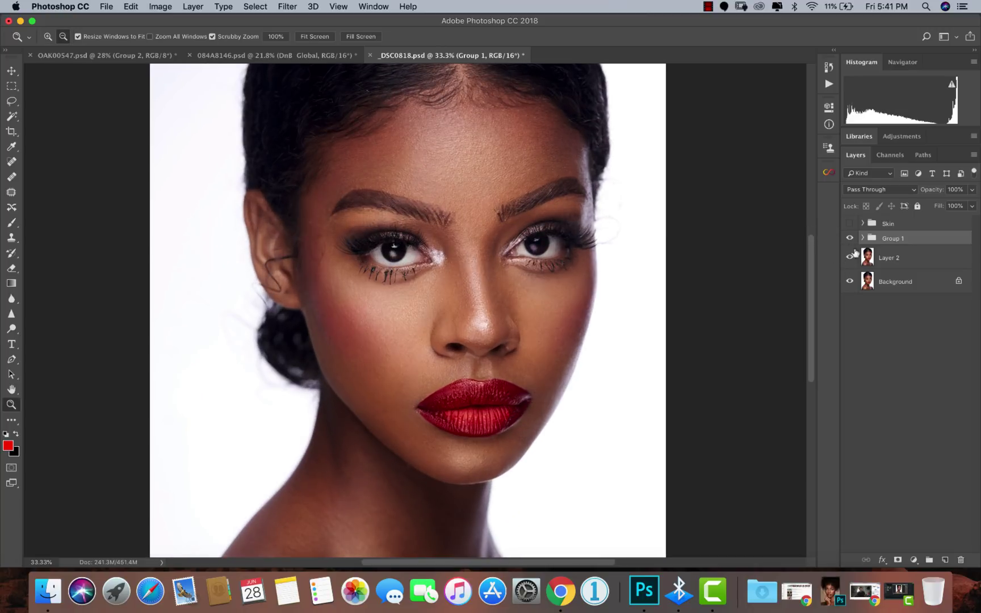
# - Check the colour grade's effect on the full portrait by comparing it with the adjustment group hidden and shown
pyautogui.click(850, 238)
pyautogui.keyDown('alt'); pyautogui.click(538, 265); pyautogui.keyUp('alt')
pyautogui.keyDown('alt'); pyautogui.click(523, 270); pyautogui.keyUp('alt')
pyautogui.keyDown('alt'); pyautogui.click(370, 307); pyautogui.keyUp('alt')
pyautogui.click(422, 306)
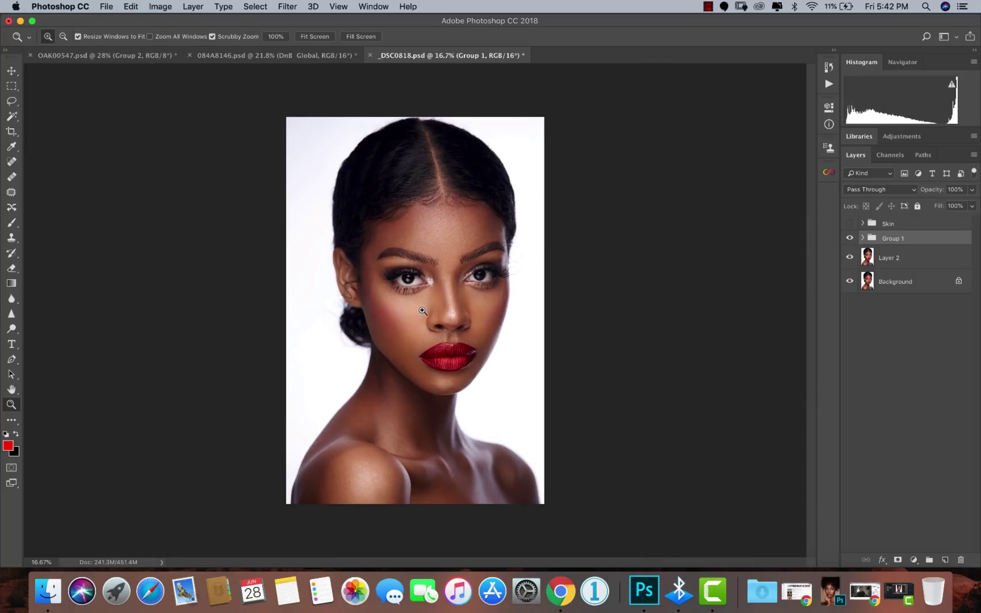
pyautogui.press('alt')
pyautogui.click(849, 241)
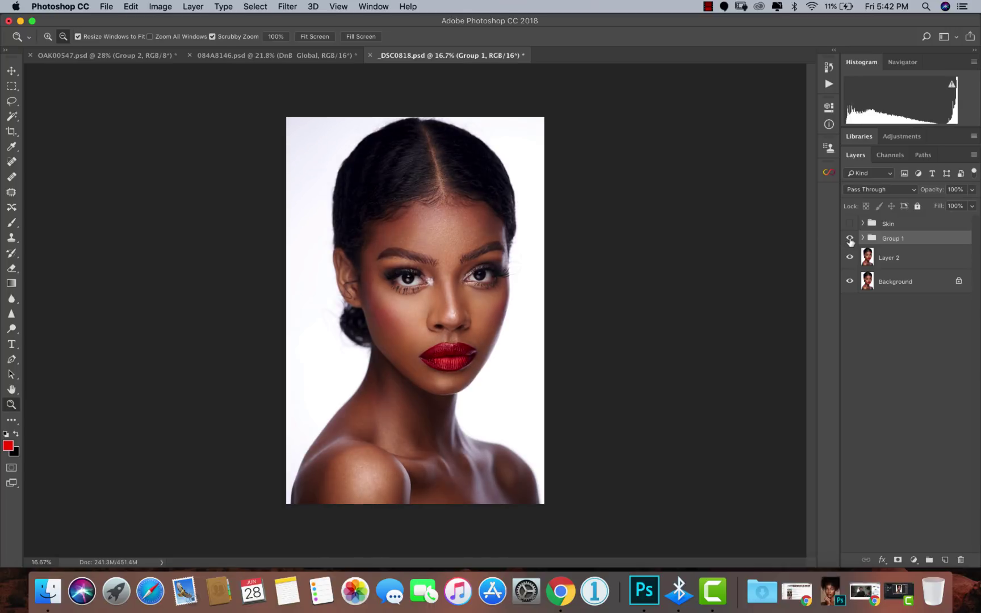